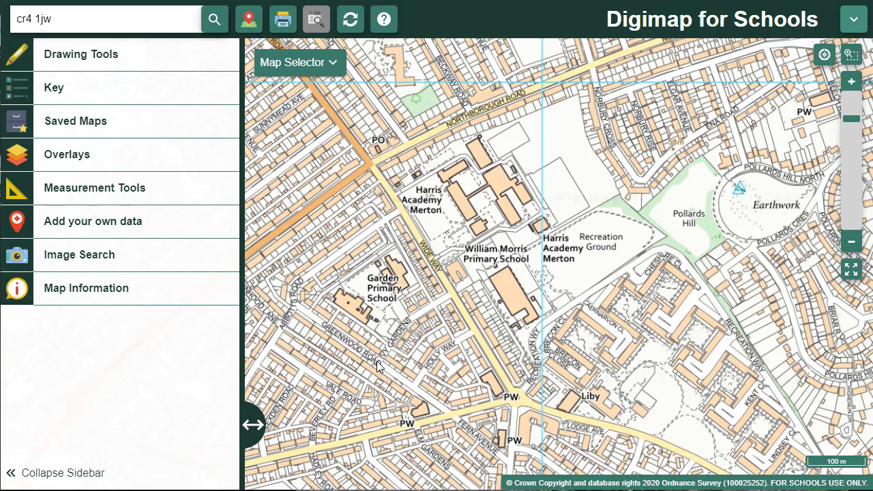
Step: Expand the Drawing Tools panel beside the CR4 1JW map around Harris Academy Merton
left_click(173, 64)
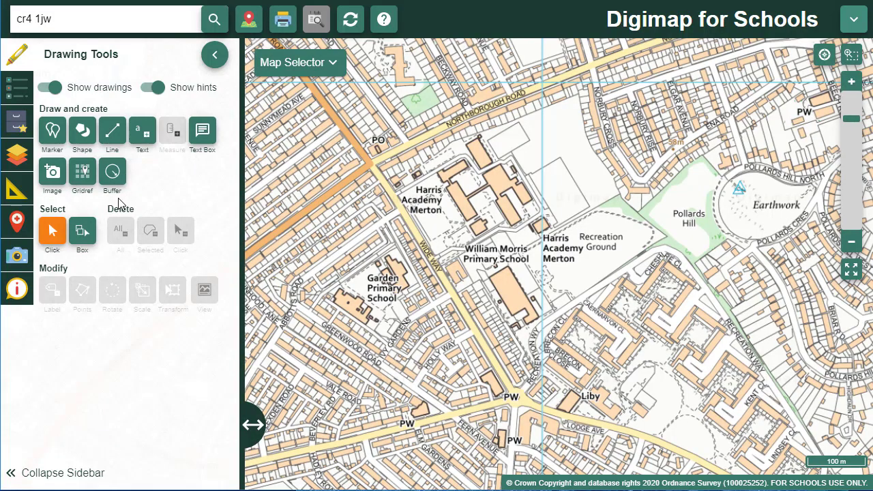
Step: Place yellow star markers on Garden Primary, Harris Academy and William Morris Primary School
left_click(53, 133)
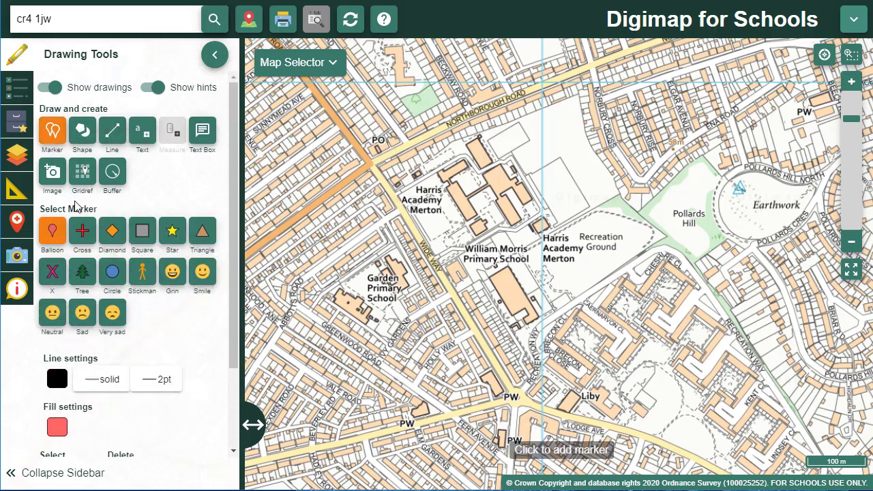
left_click(172, 235)
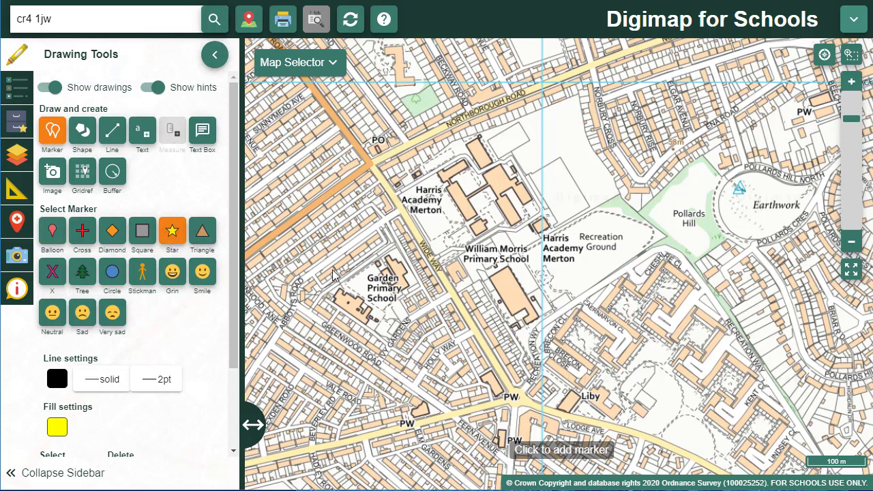
left_click(360, 283)
left_click(472, 189)
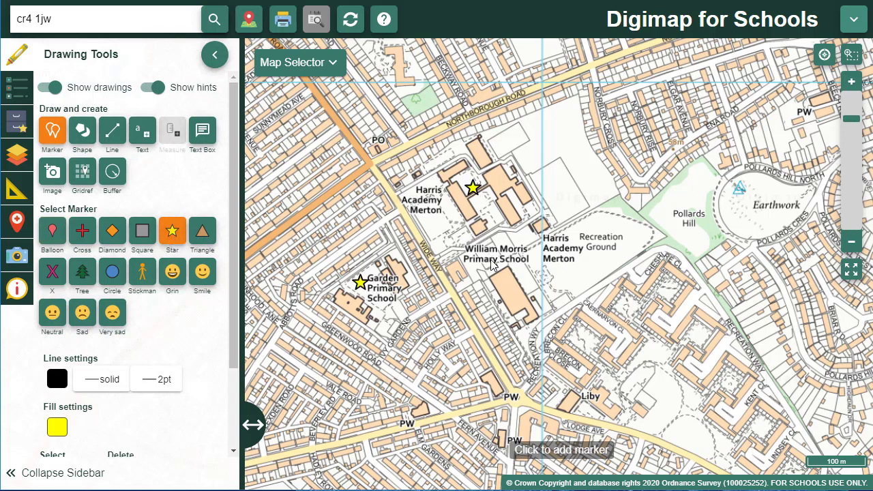
left_click(510, 297)
left_click(53, 138)
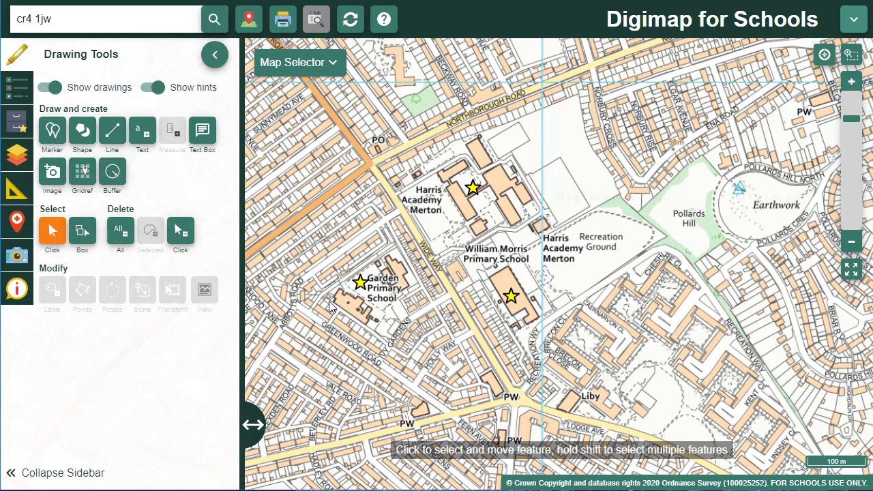
Step: Nudge the Harris Academy and Garden Primary stars, then box-select all three markers
left_click_drag(470, 185, 509, 181)
left_click_drag(356, 280, 355, 304)
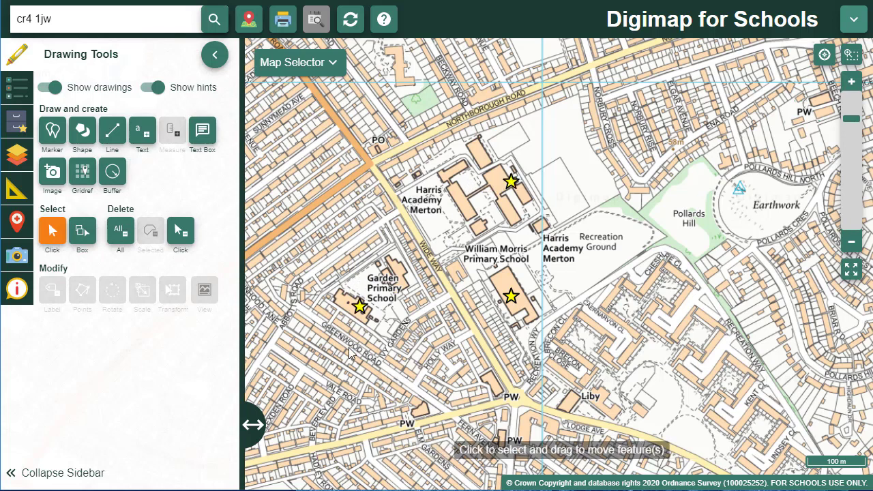
left_click(82, 231)
mouse_move(304, 109)
left_mouse_down()
mouse_move(368, 140)
mouse_move(602, 341)
mouse_move(613, 372)
left_mouse_up()
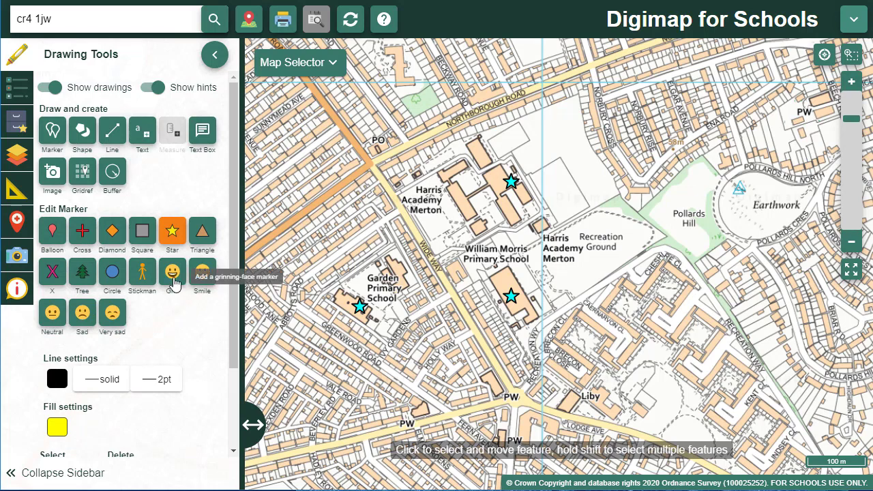
Step: Change the selected markers to grinning faces and delete the Garden Primary School one
left_click(173, 273)
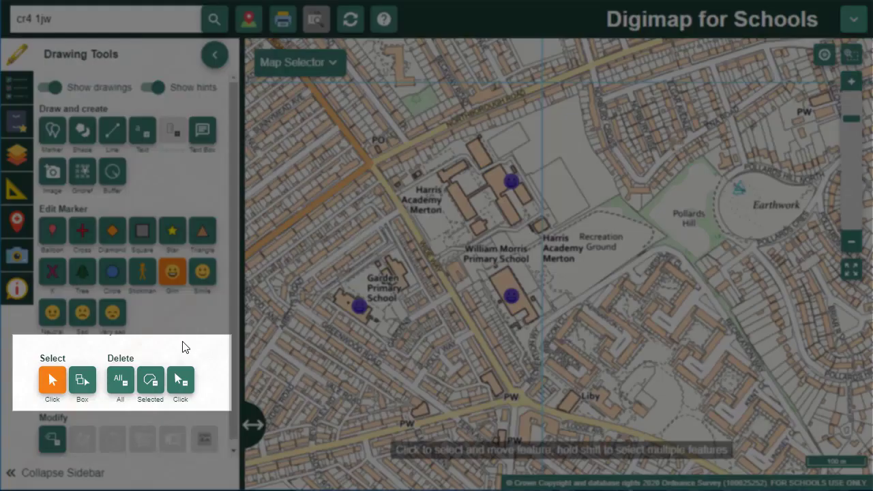
left_click(181, 385)
left_click(357, 310)
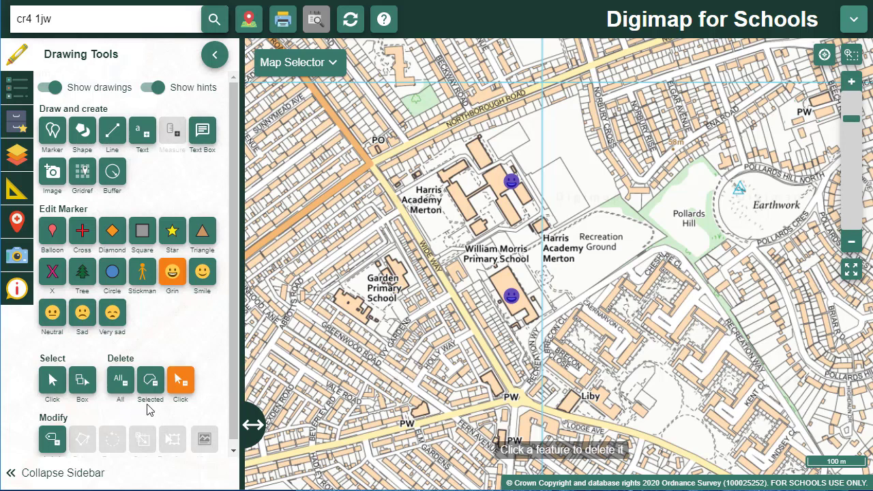
Step: Set polygon drawing to a dark green 3pt outline with a semi-transparent green fill
left_click(82, 133)
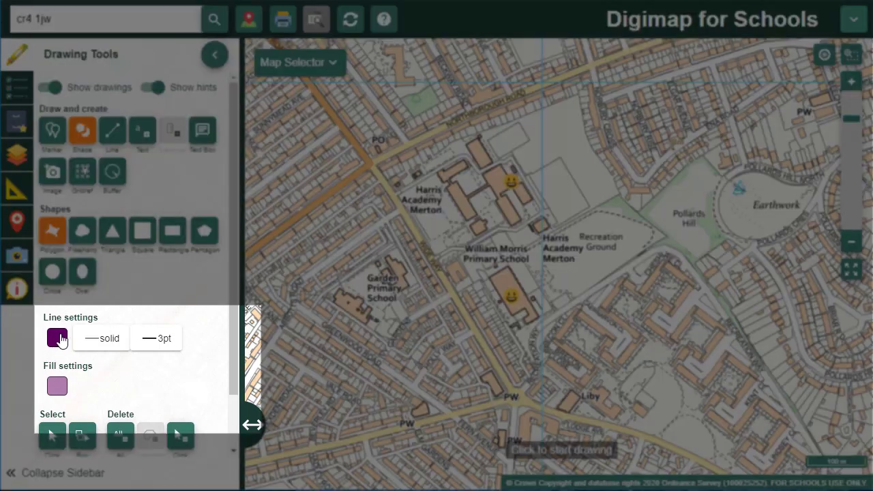
left_click(60, 339)
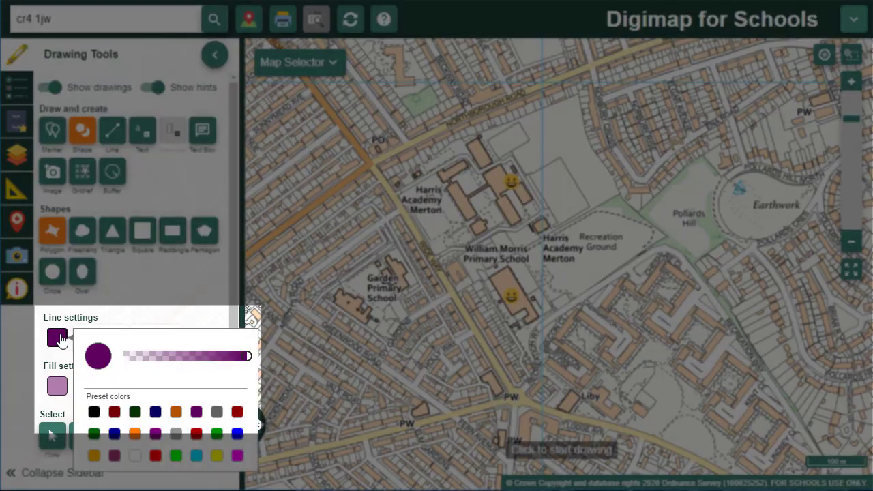
left_click(135, 412)
left_click(57, 386)
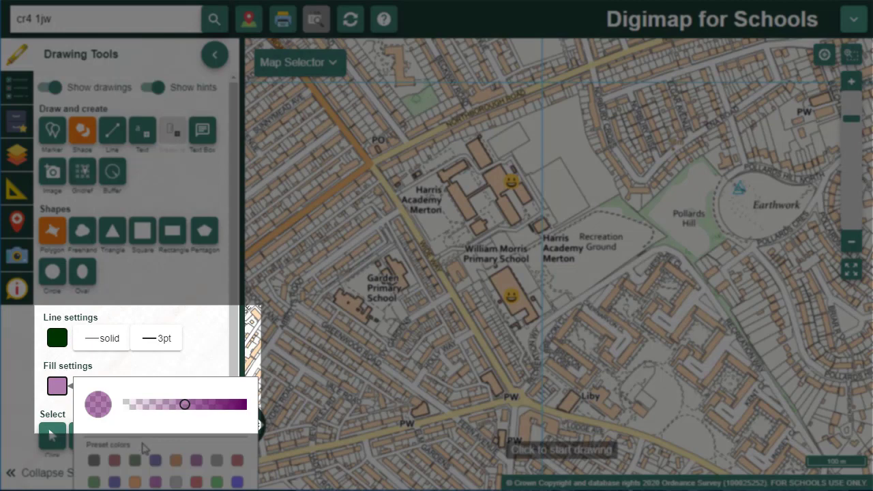
left_click(135, 461)
mouse_move(187, 407)
left_mouse_down()
mouse_move(230, 407)
mouse_move(182, 407)
left_mouse_up()
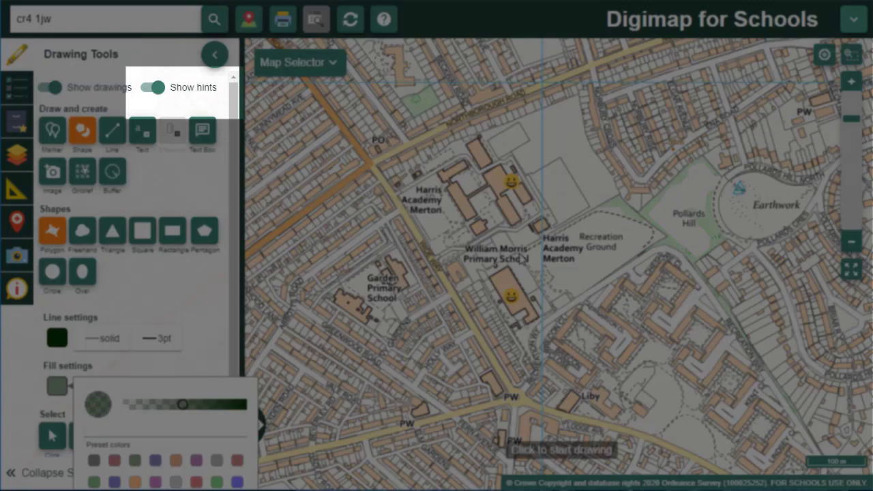
Step: Draw a four-corner polygon around the Recreation Ground and nudge it into place
left_click(520, 252)
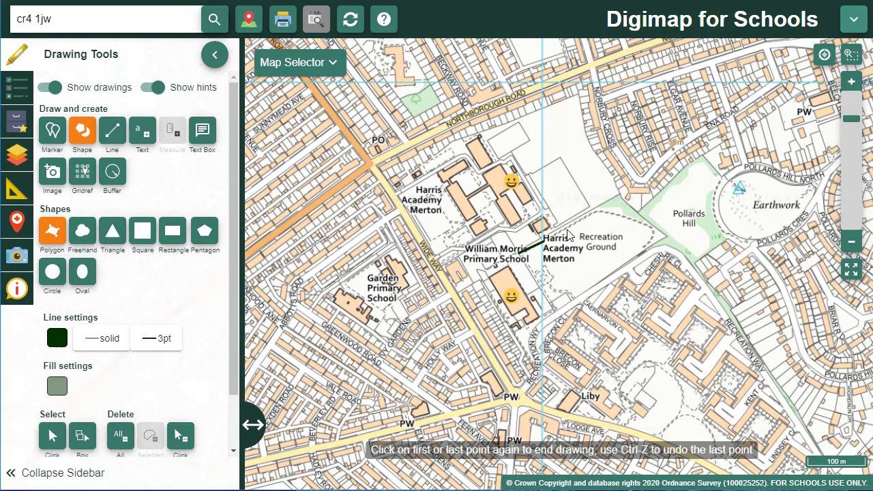
left_click(619, 196)
left_click(666, 236)
left_click(554, 304)
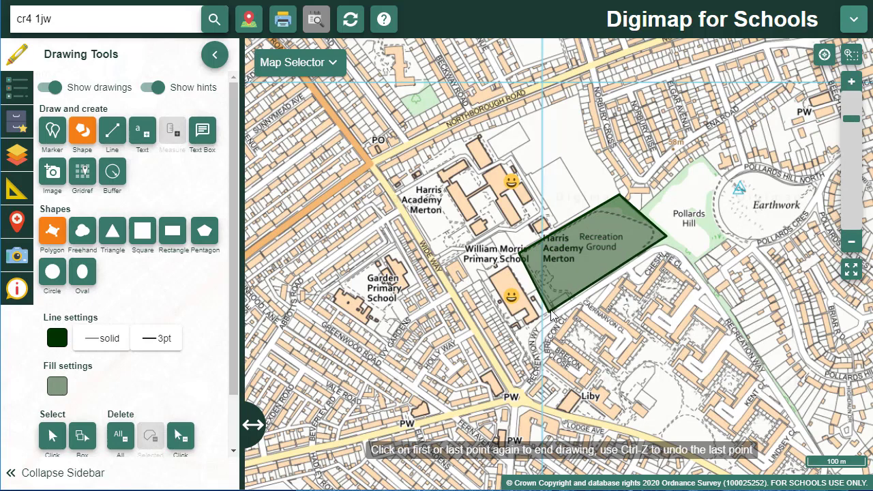
left_click(554, 311)
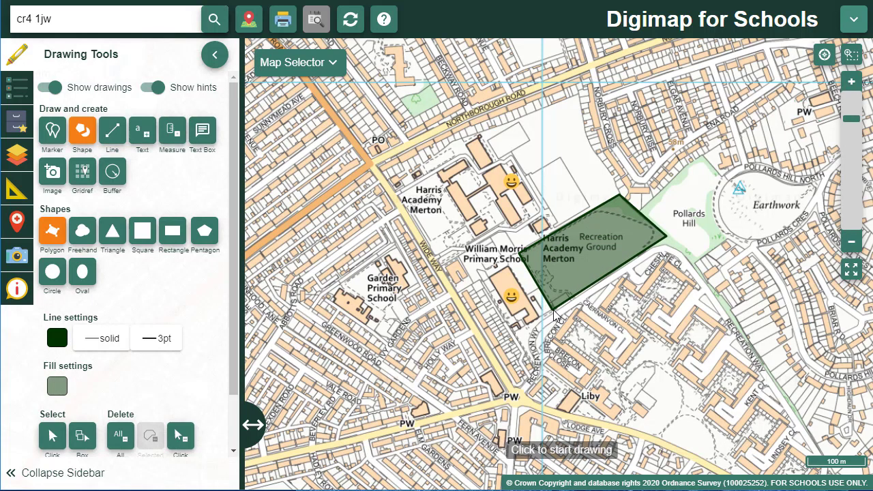
left_click(83, 132)
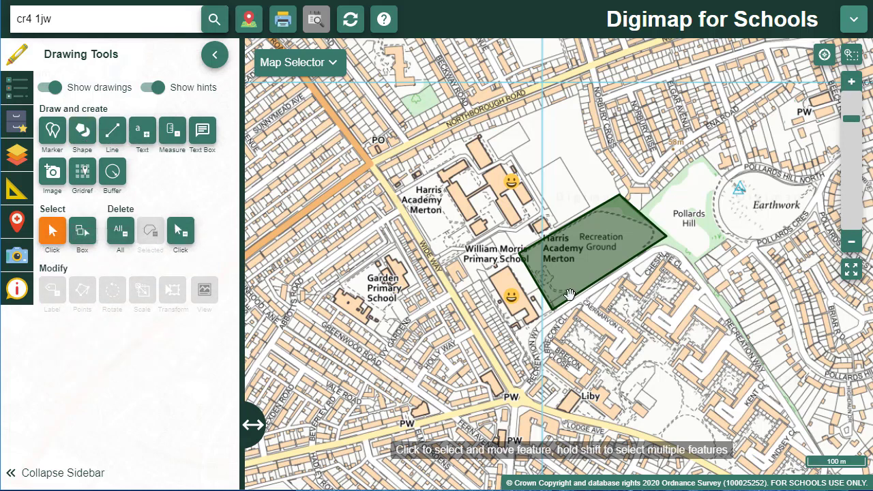
left_click_drag(576, 282, 578, 276)
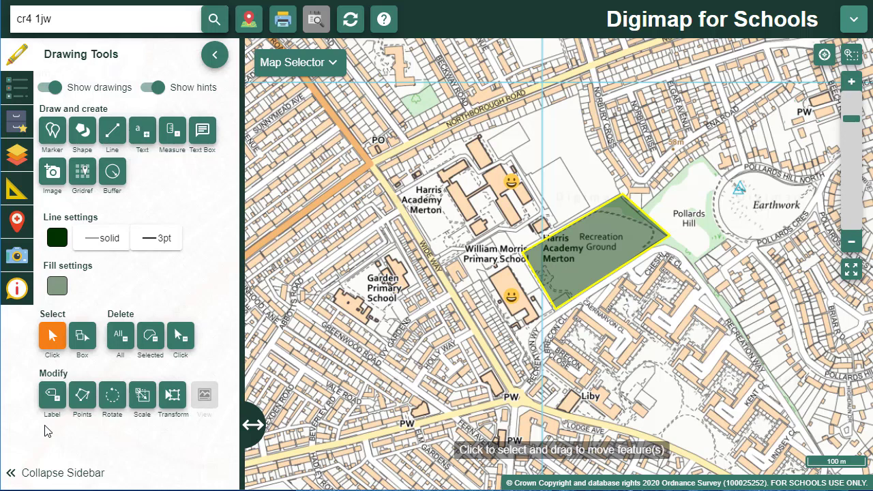
Step: Label the polygon 'rec ground' in dark red text
left_click(51, 395)
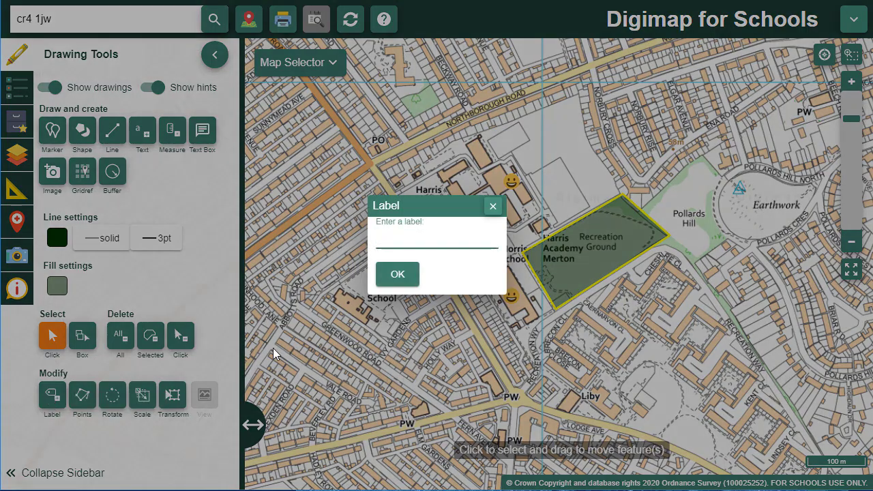
type("rec ground")
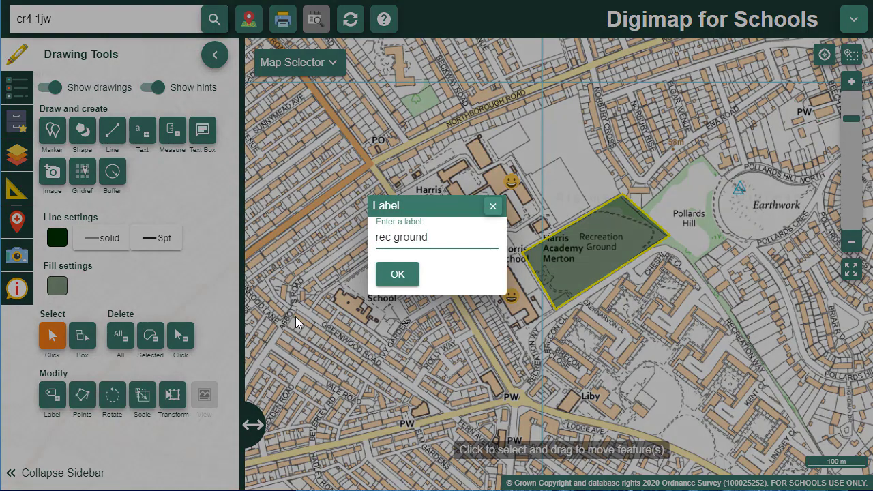
left_click(409, 270)
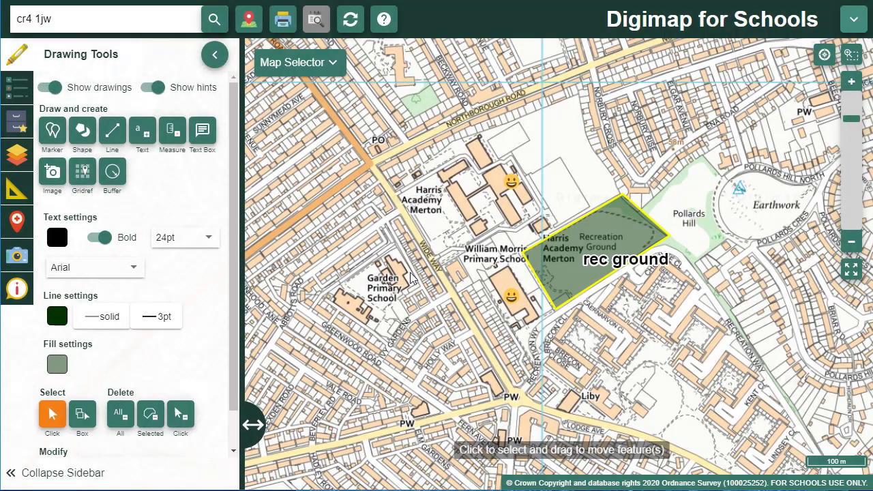
left_click(58, 247)
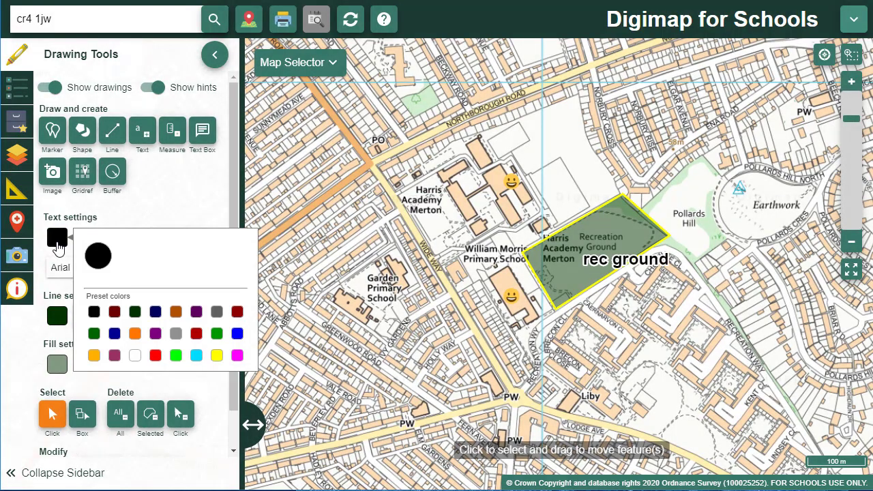
left_click(114, 312)
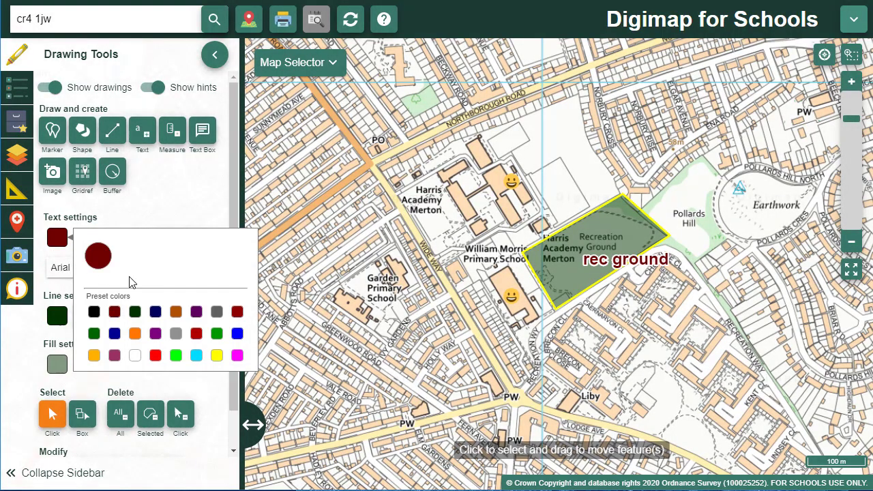
left_click(168, 224)
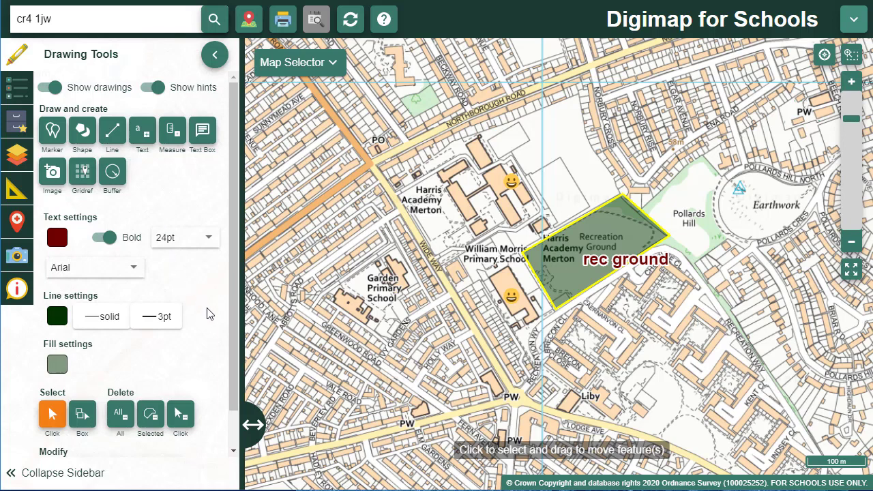
Step: Drag the polygon's bottom and left corners downward to reshape it
scroll(241, 313, "down", 1)
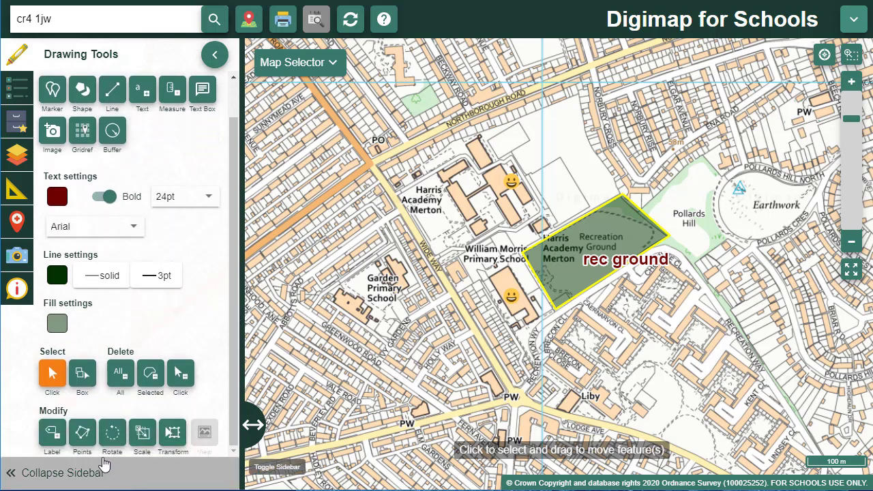
left_click(81, 435)
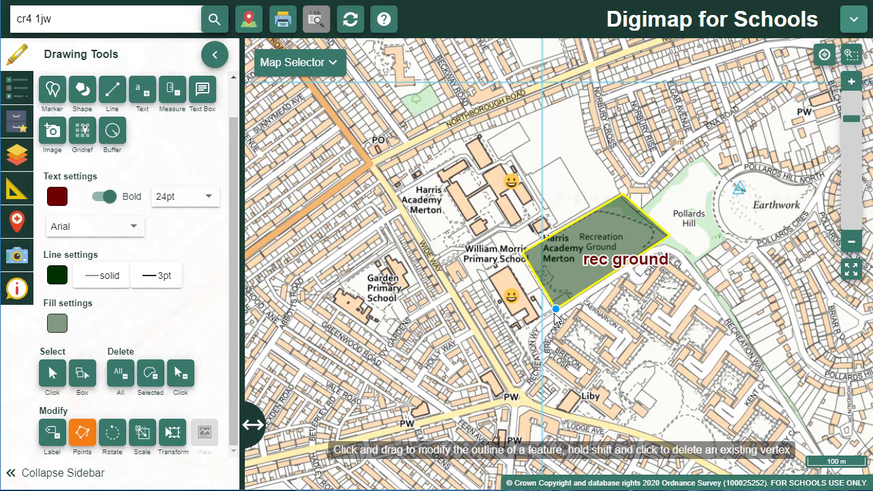
left_click_drag(555, 311, 557, 320)
left_click_drag(523, 254, 512, 262)
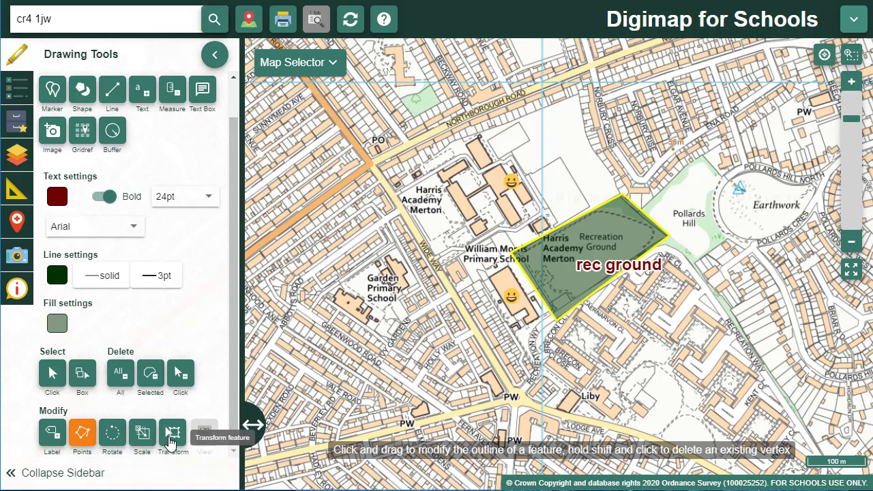
scroll(170, 340, "up", 1)
left_click(120, 132)
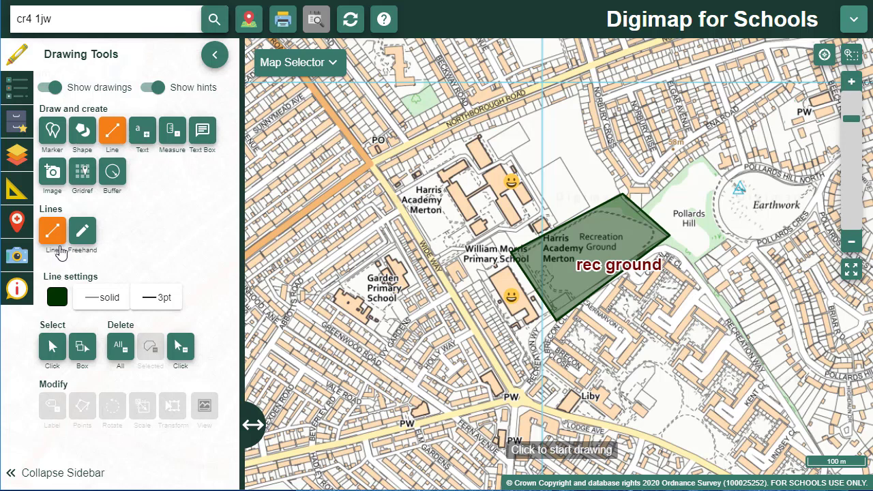
Step: Draw a dark red route from Greenwood Road through the junction and up Wide Way
left_click(65, 300)
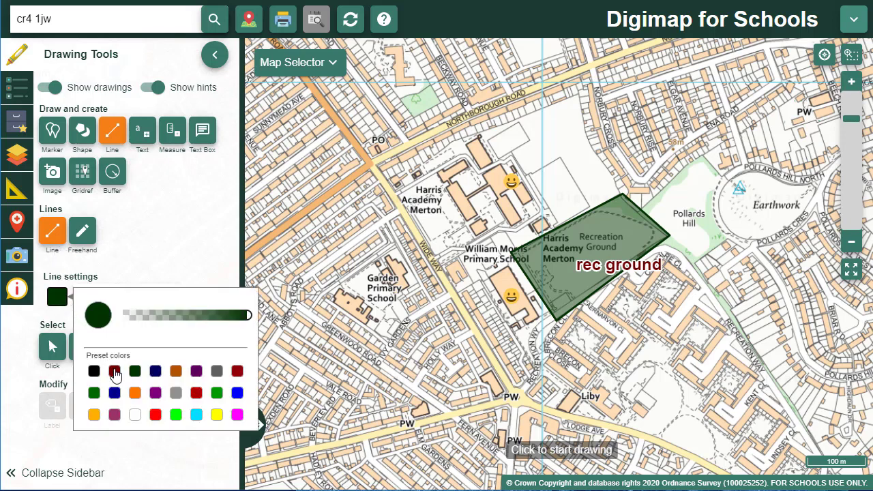
left_click(380, 373)
left_click(447, 413)
left_click(511, 402)
double_click(421, 250)
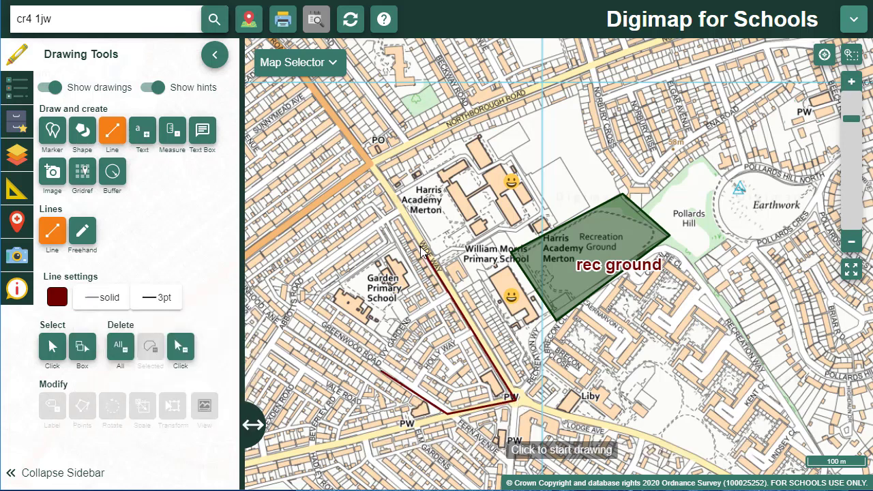
left_click(169, 140)
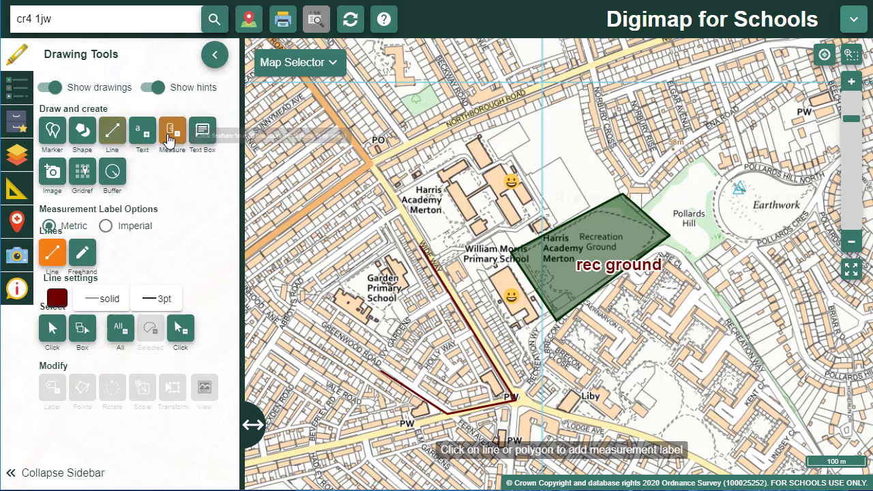
Step: Label the route's 581.2 m length and sketch a freehand loop from Greenwood Road to Wide Way
left_click(447, 418)
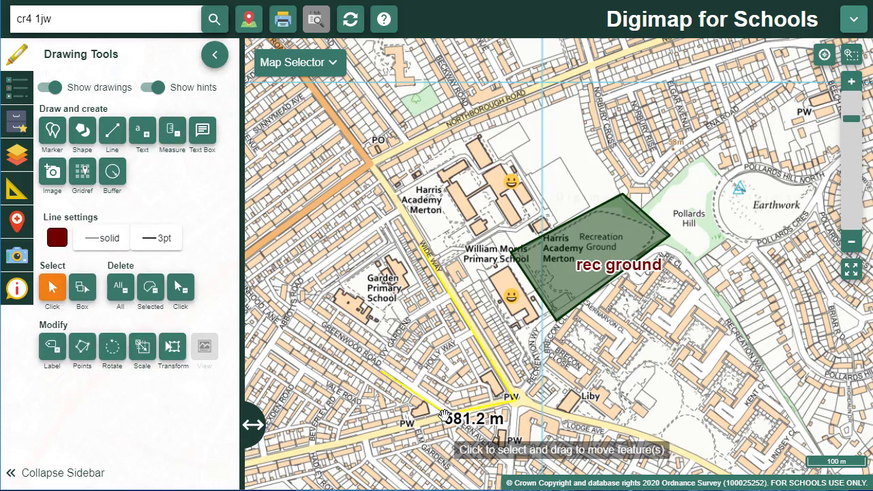
left_click(112, 130)
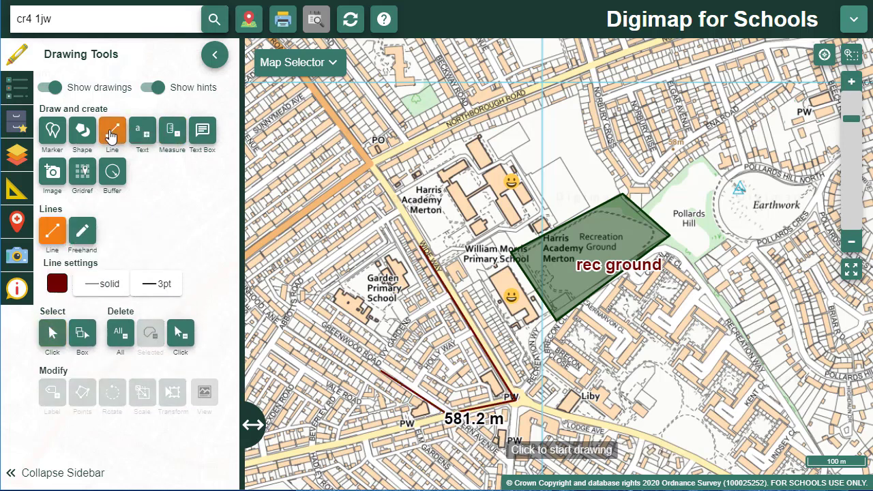
left_click(82, 233)
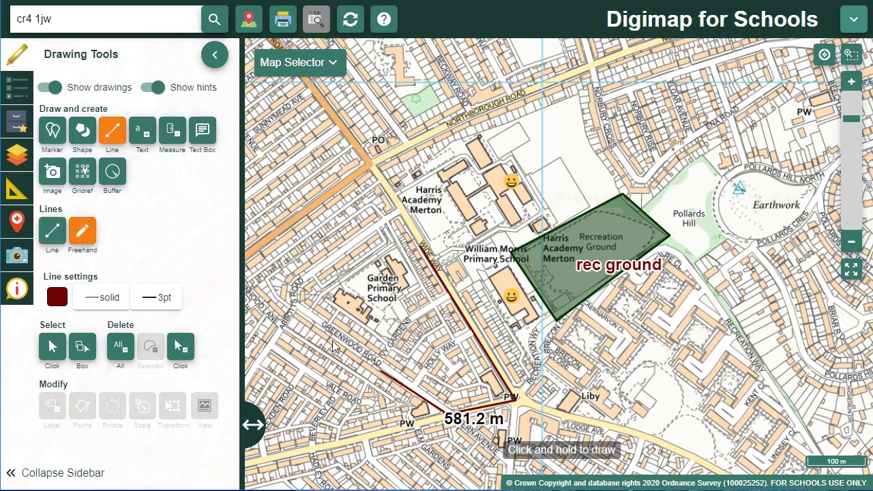
mouse_move(369, 360)
left_mouse_down()
mouse_move(297, 330)
mouse_move(266, 295)
mouse_move(269, 279)
mouse_move(392, 197)
mouse_move(421, 240)
left_mouse_up()
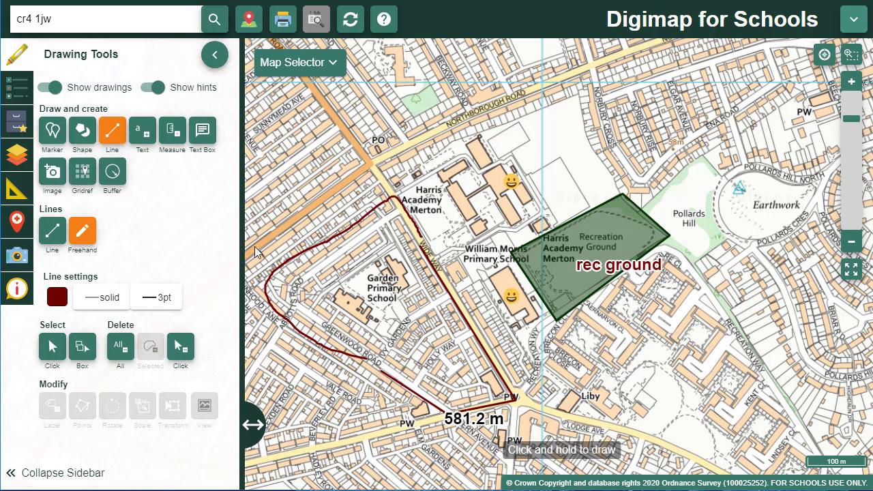
Step: Add a bold dark green 26pt 'Schools' label by Northborough Road above Harris Academy
left_click(145, 131)
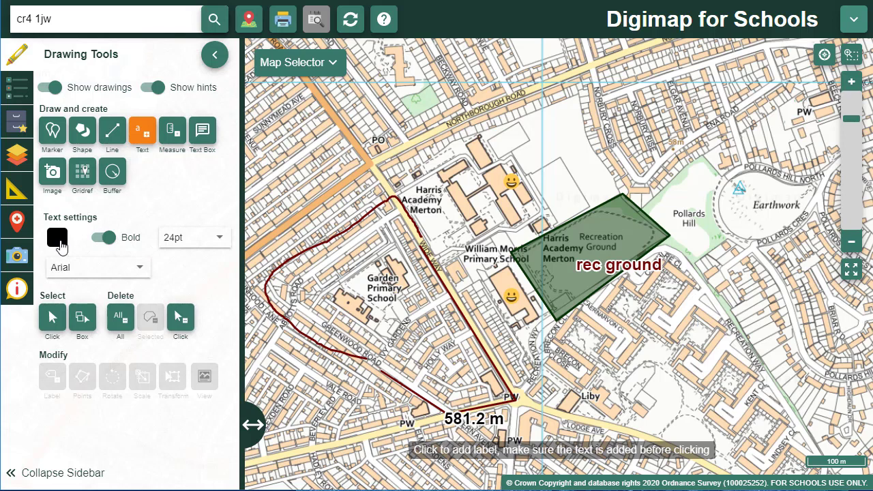
left_click(57, 238)
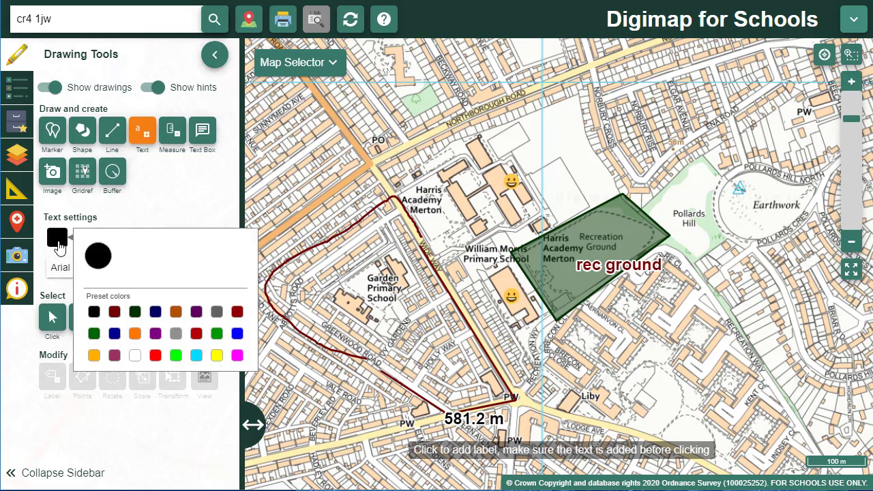
left_click(94, 336)
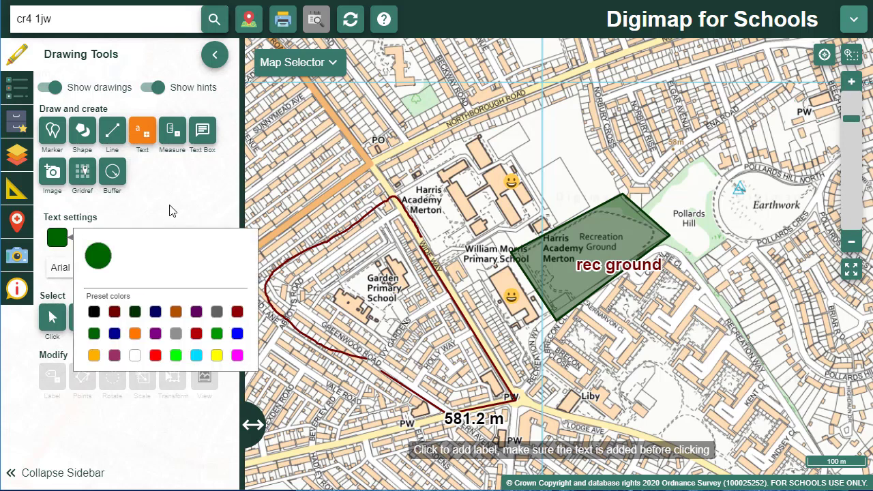
left_click(214, 240)
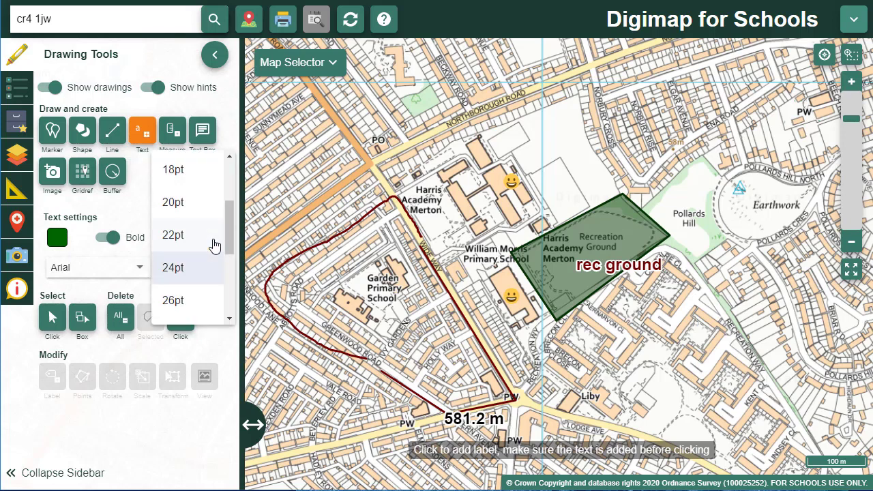
left_click(186, 300)
left_click(498, 110)
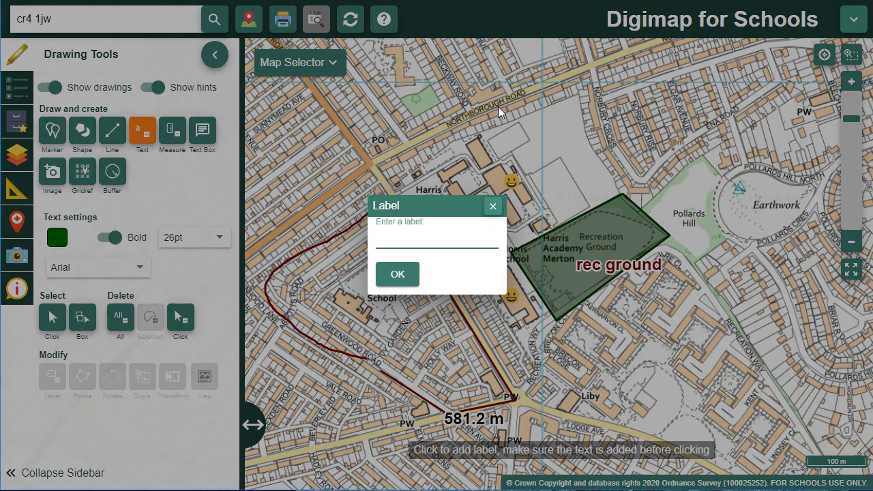
type("Schools")
key("Return")
left_click(204, 133)
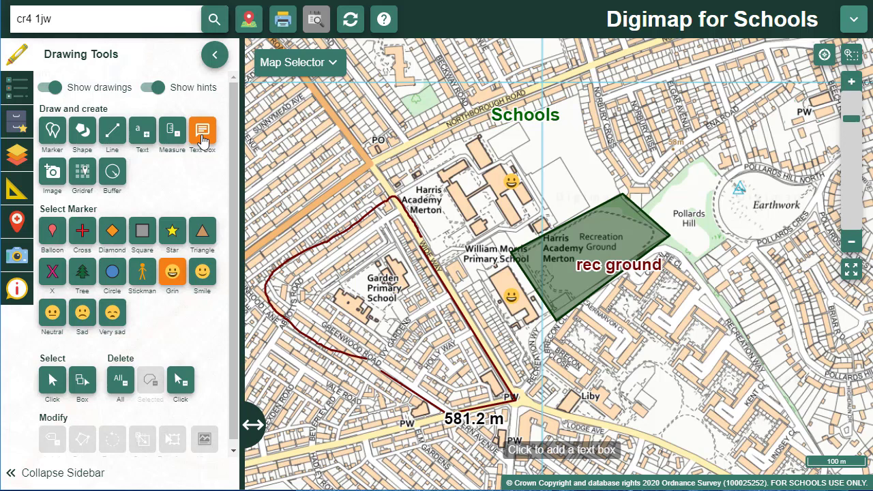
Step: Place a circle-marker text box reading 'place of interest' near the Earthwork and narrow it
left_click(112, 272)
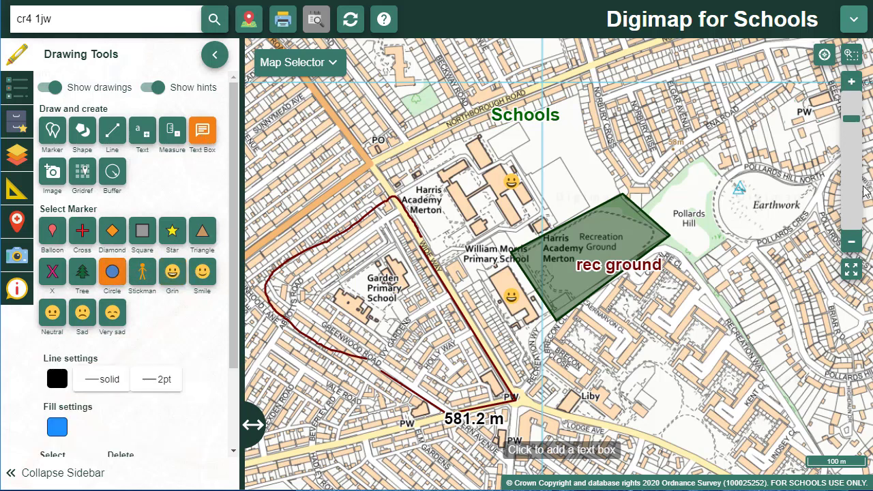
left_click(801, 203)
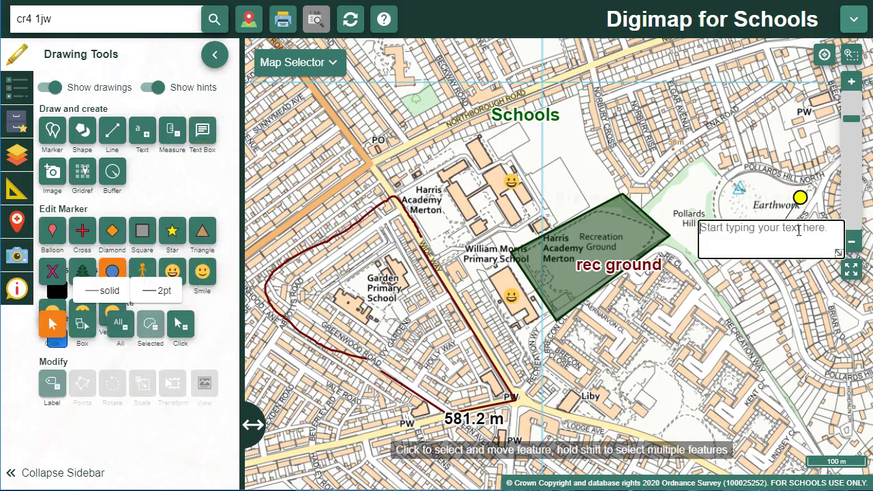
type("place of interest")
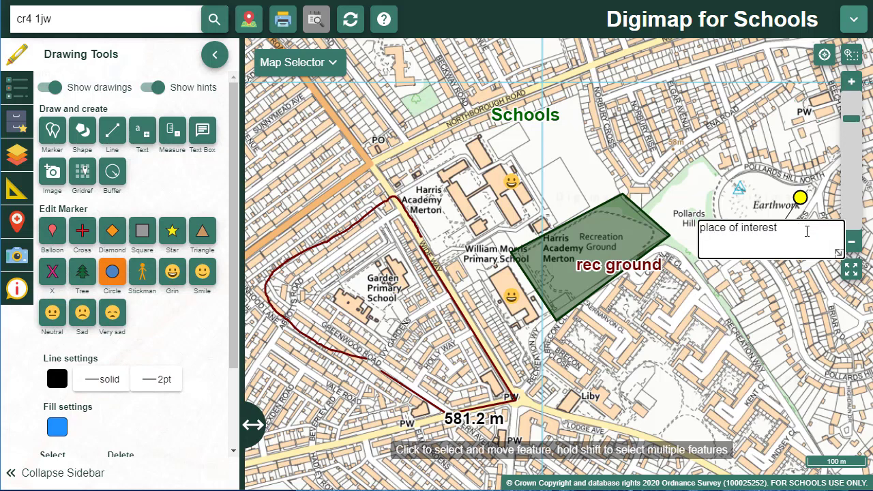
left_click_drag(829, 255, 773, 254)
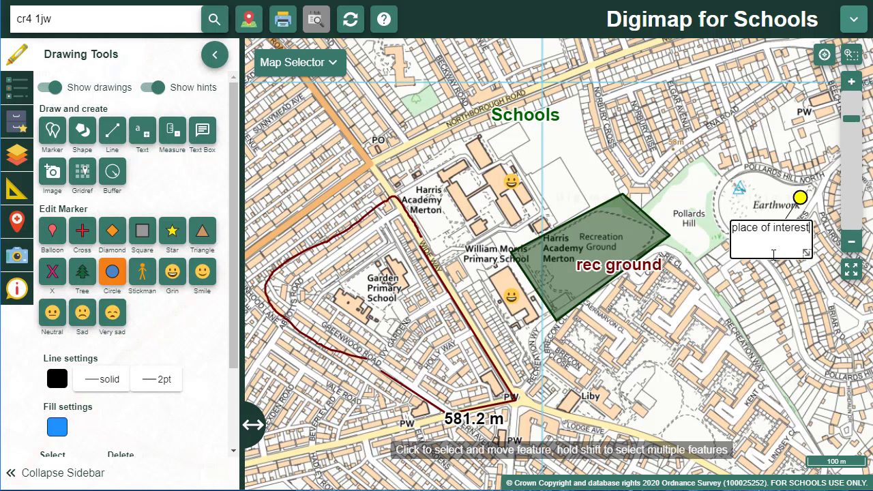
left_click(770, 282)
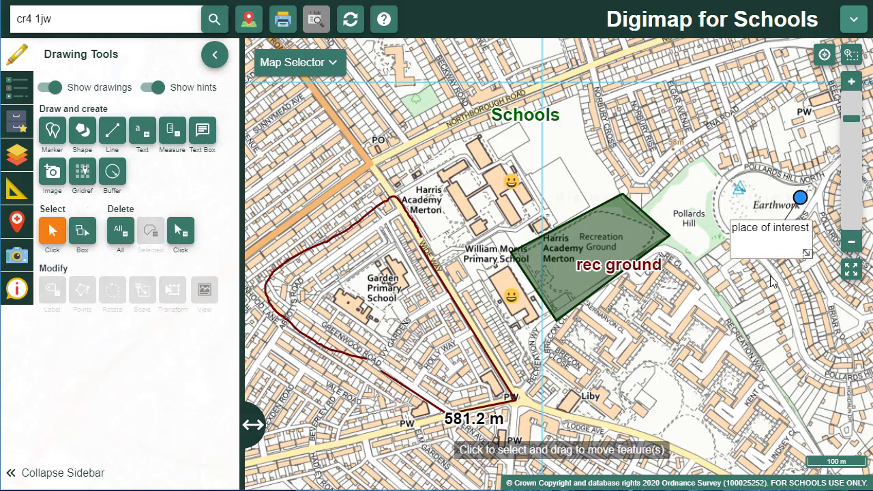
Step: Pin the tree photo 0054316c copy_0.jpg to a point by Recreation Way, southeast of the rec ground
left_click(52, 175)
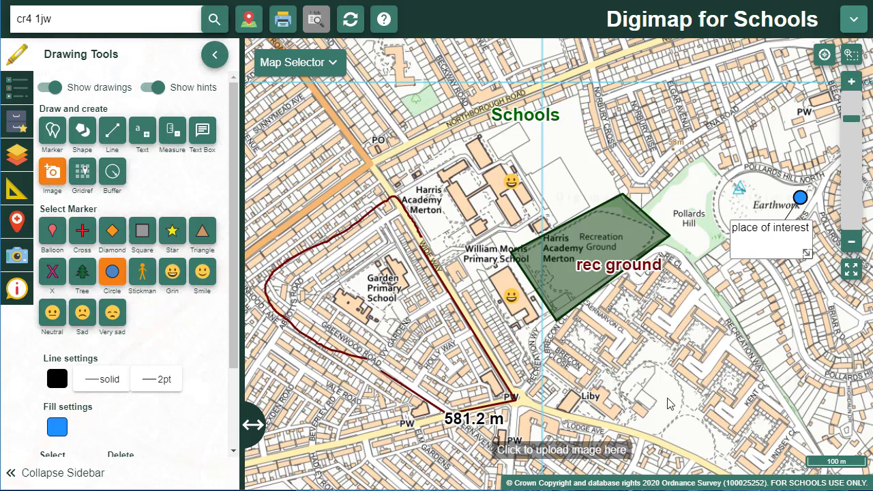
left_click(763, 414)
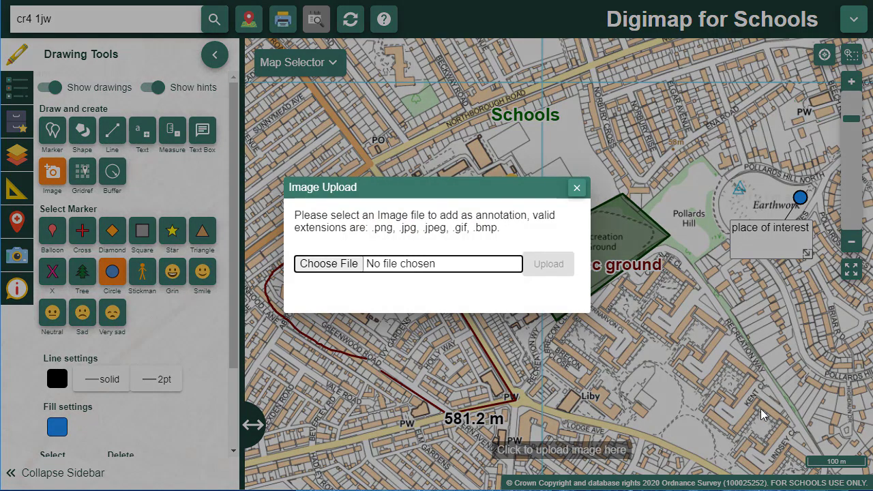
left_click(328, 267)
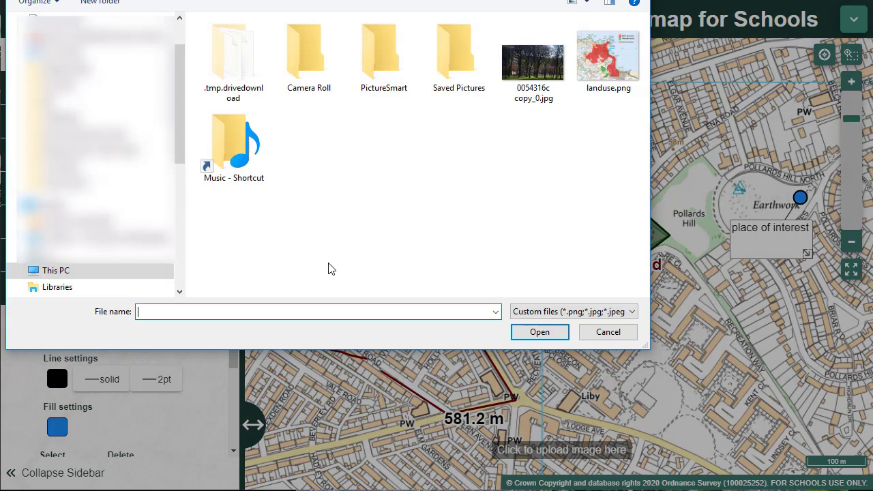
left_click(499, 90)
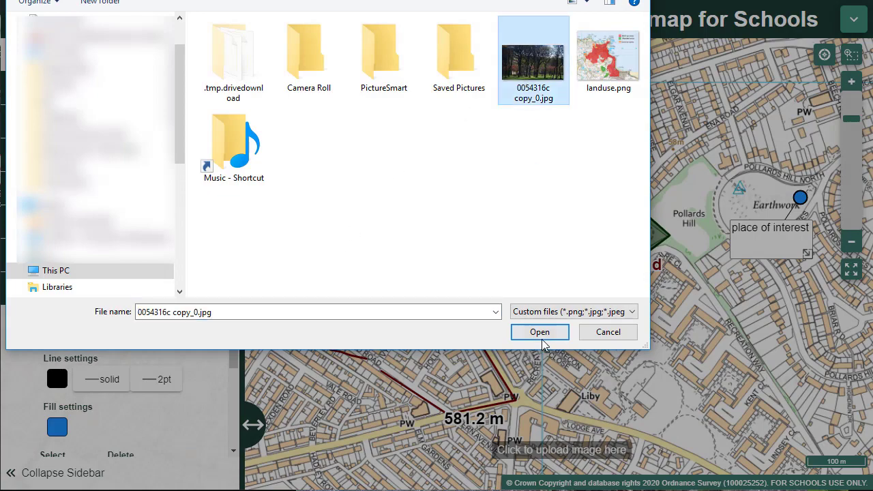
left_click(539, 332)
left_click(548, 267)
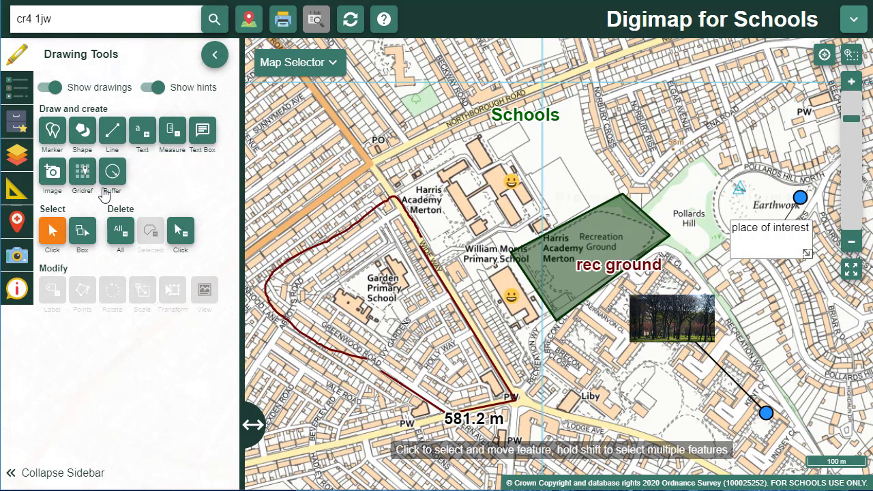
left_click(82, 174)
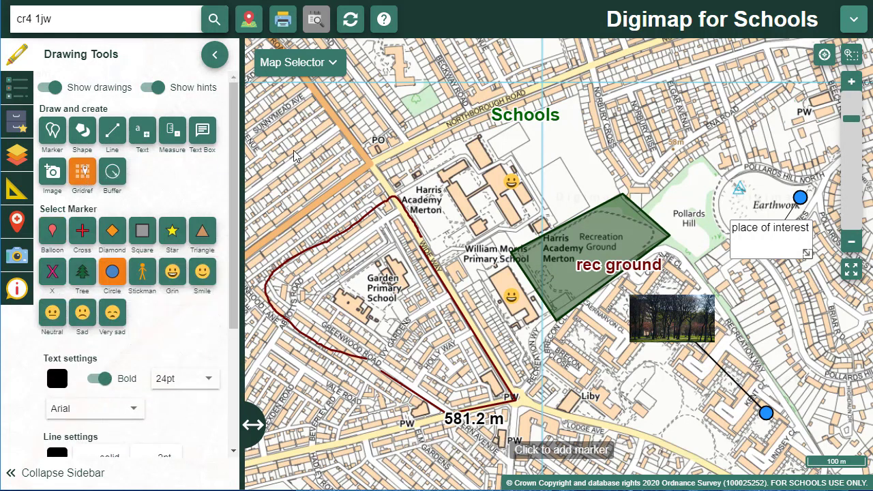
Step: Place a grid reference marker reading TQ 3002 6889 just north of Harris Academy
left_click(559, 145)
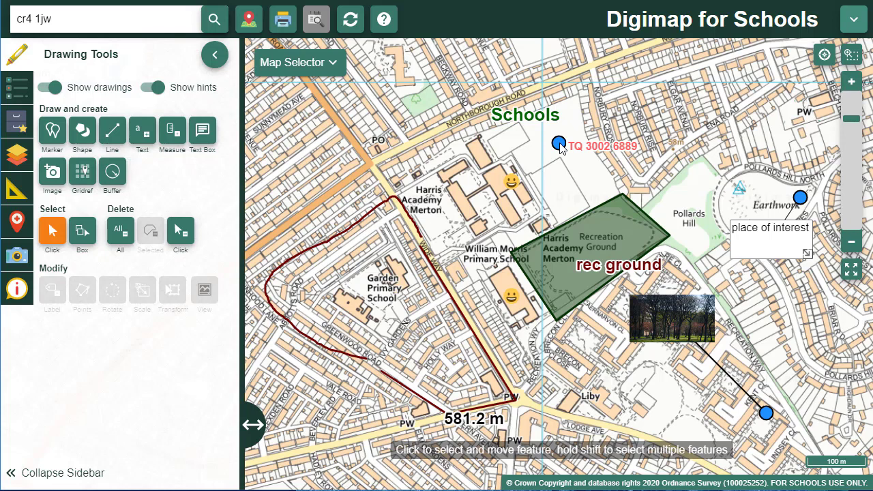
left_click(116, 176)
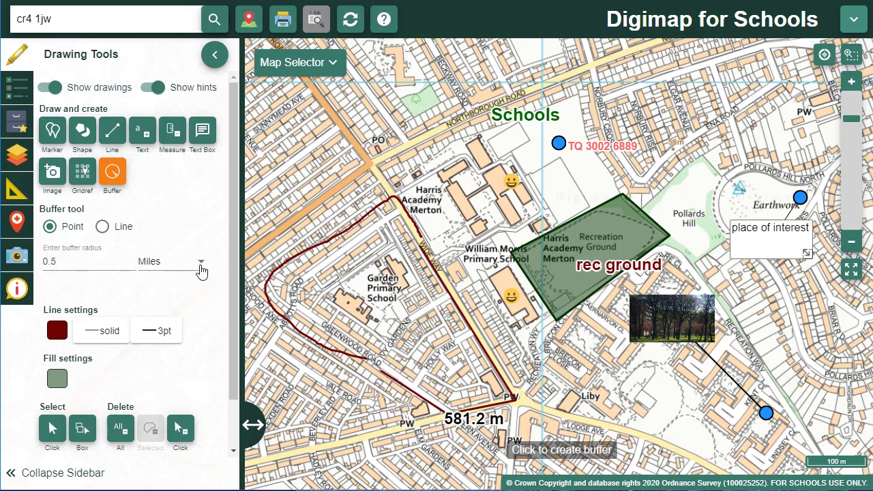
Step: Set the buffer to 0.5 miles with an orange outline and light-orange fill
left_click(200, 266)
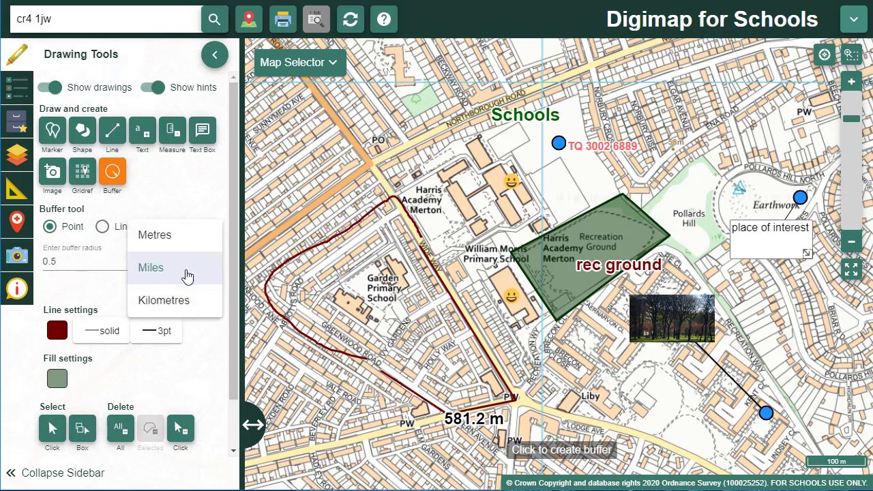
left_click(189, 273)
left_click(57, 331)
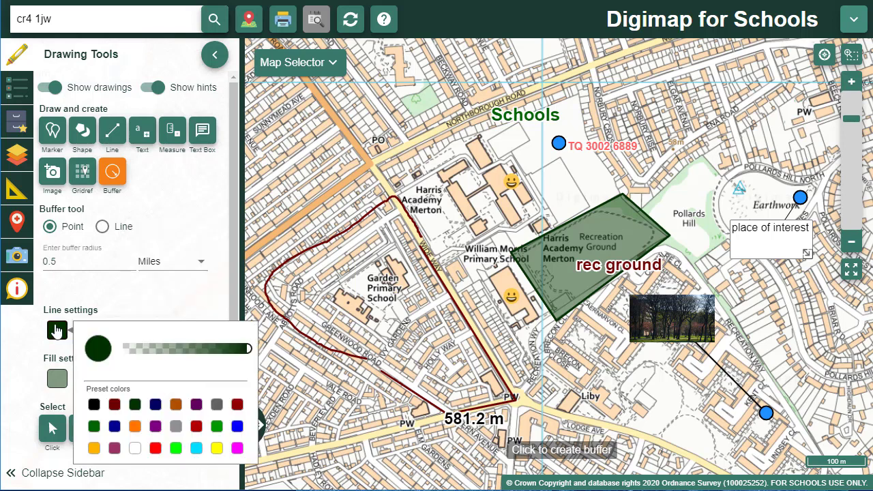
left_click(135, 426)
left_click(57, 379)
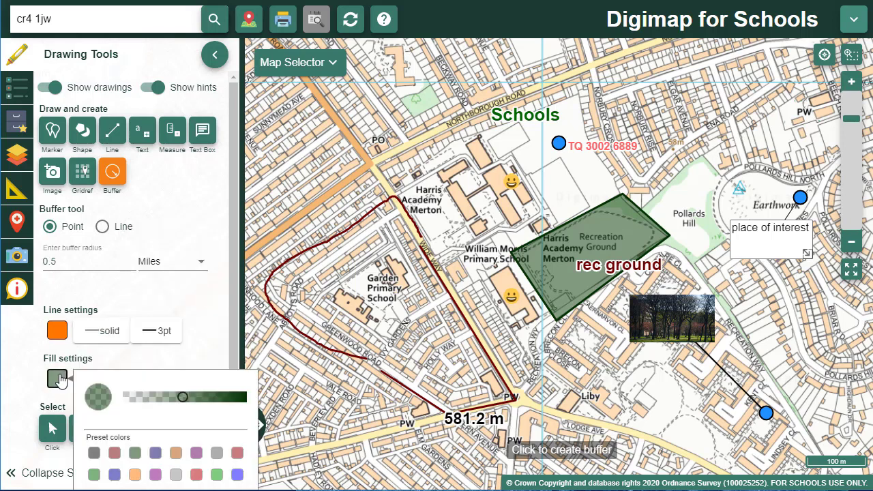
left_click(134, 475)
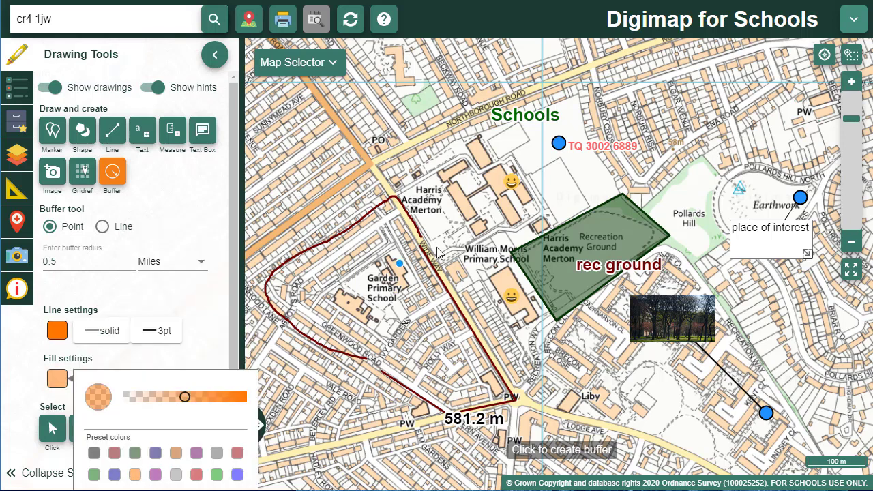
Step: Centre the buffer on the Harris Academy marker and zoom out to see the whole circle
left_click(500, 183)
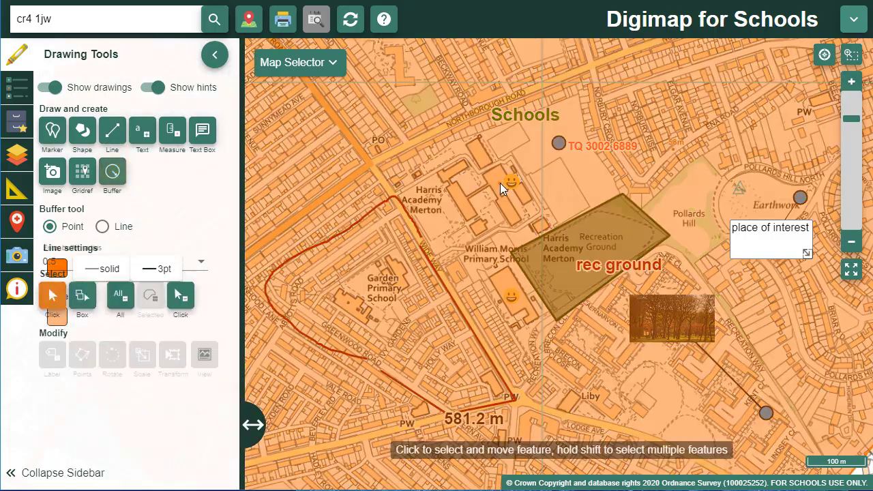
left_click(851, 241)
left_click(851, 242)
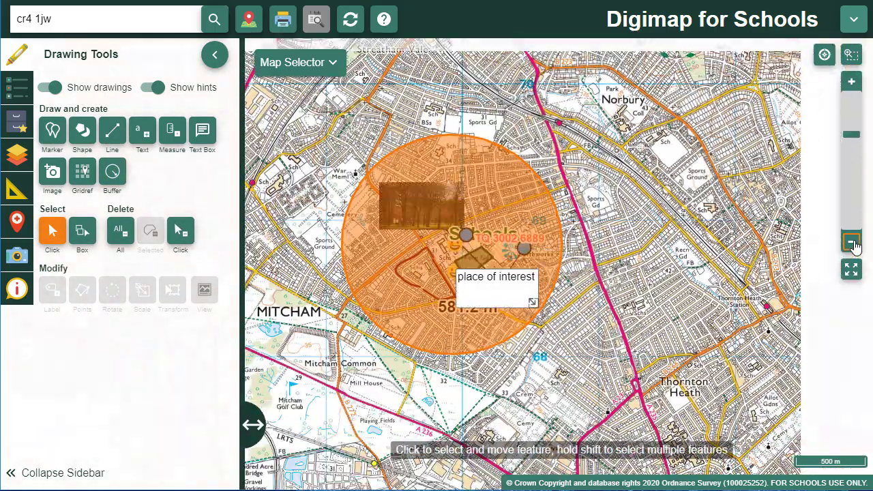